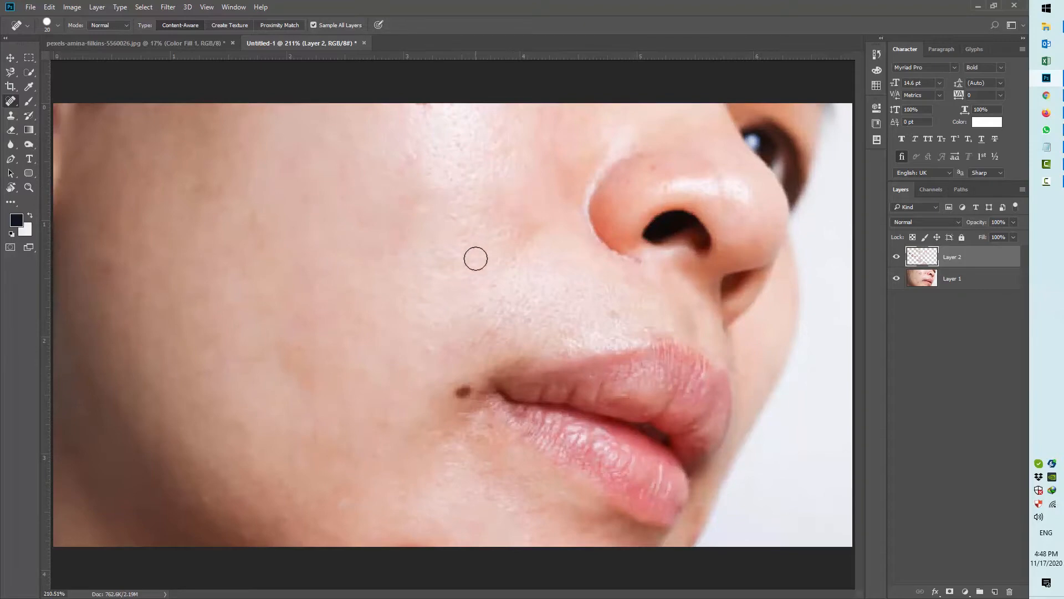
Hide and show Layer 2 to compare the retouched skin with the original photo.
{"action": "left_click", "coordinate": [898, 258]}
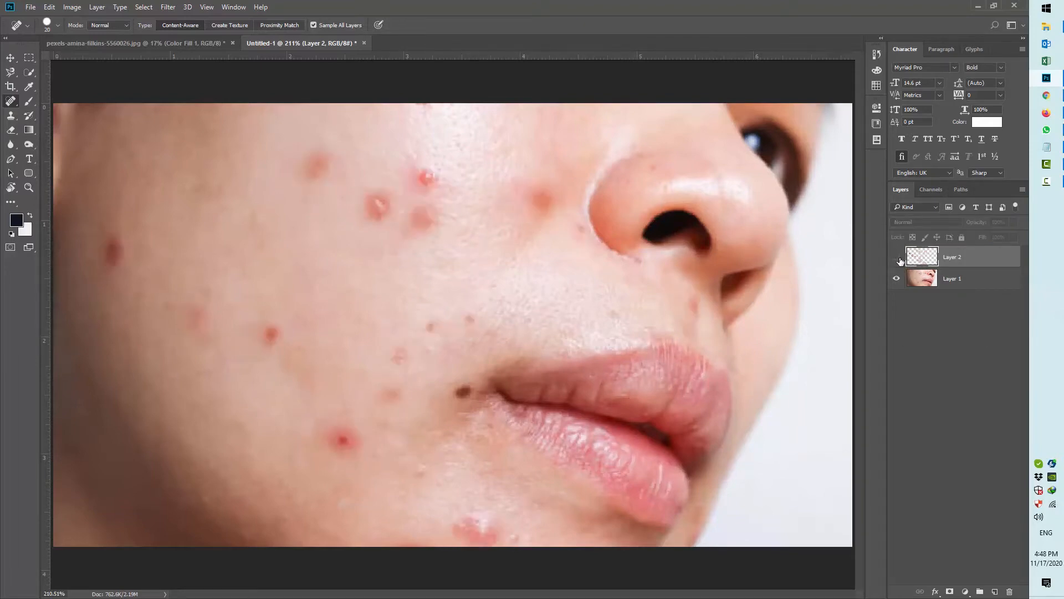
{"action": "left_click", "coordinate": [898, 258]}
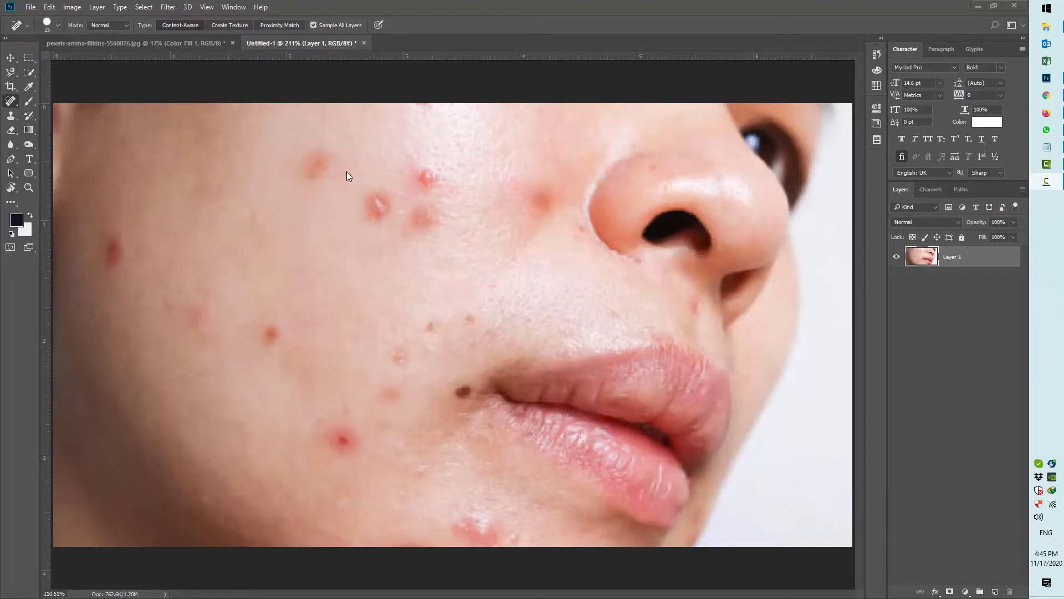
Add a new empty layer above Layer 1 for the skin retouching.
{"action": "left_click", "coordinate": [597, 2]}
{"action": "key", "text": "m"}
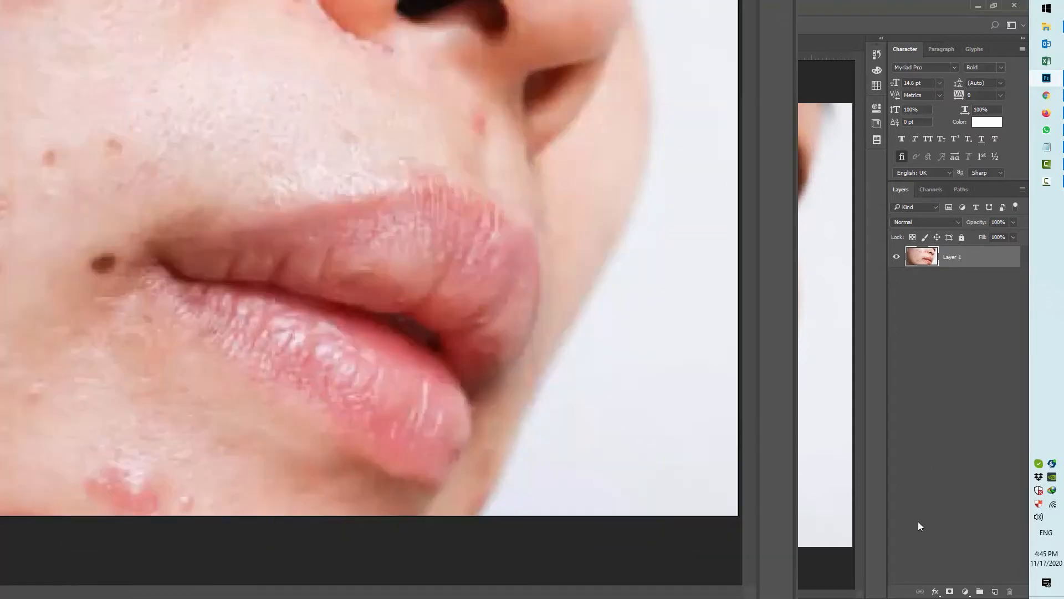
{"action": "left_click", "coordinate": [995, 591]}
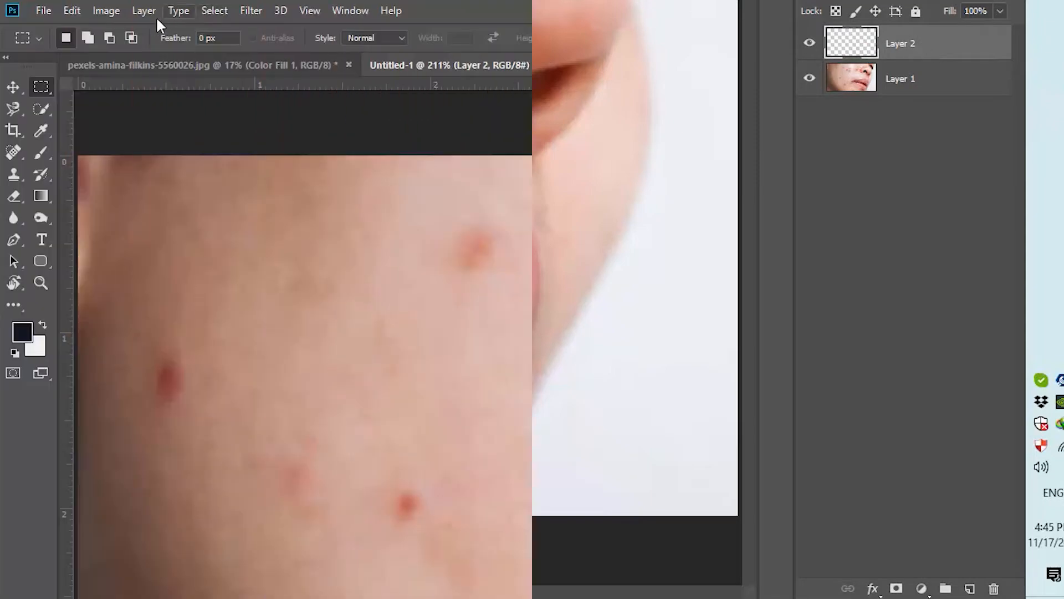
{"action": "left_click", "coordinate": [143, 11]}
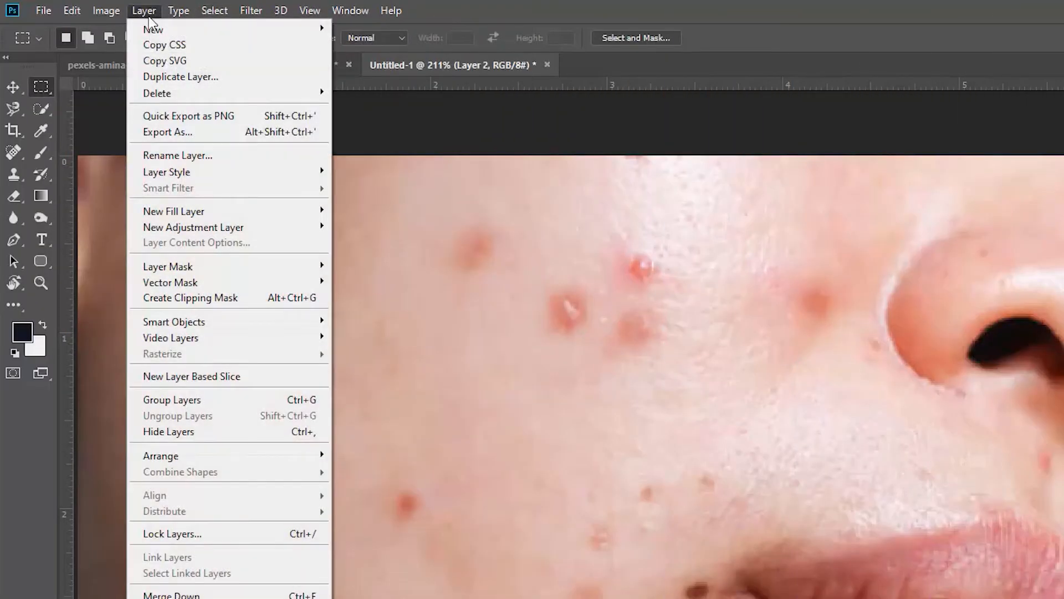
{"action": "mouse_move", "coordinate": [266, 31]}
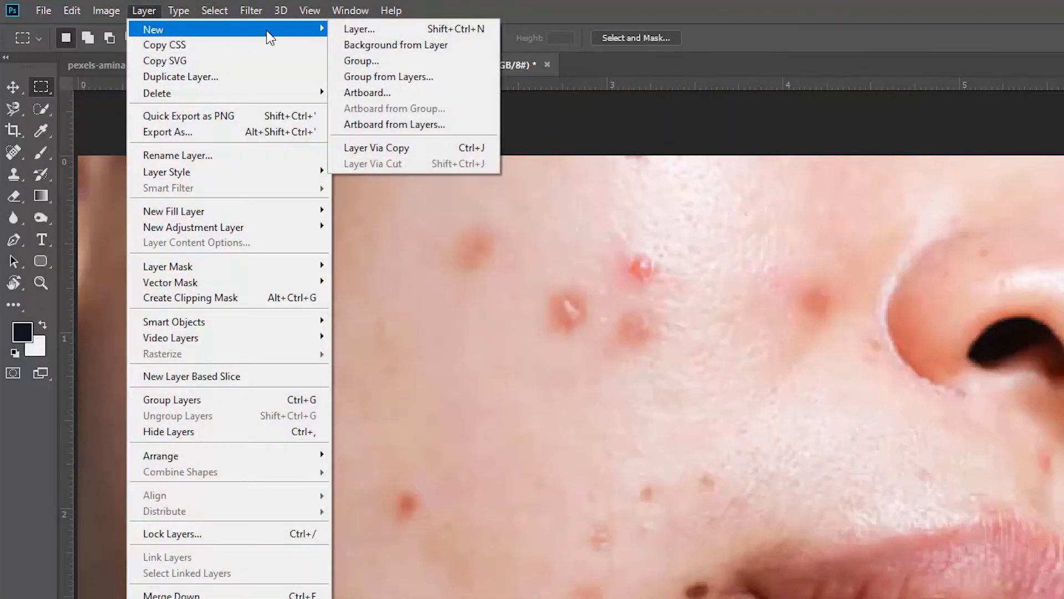
{"action": "left_click", "coordinate": [425, 29]}
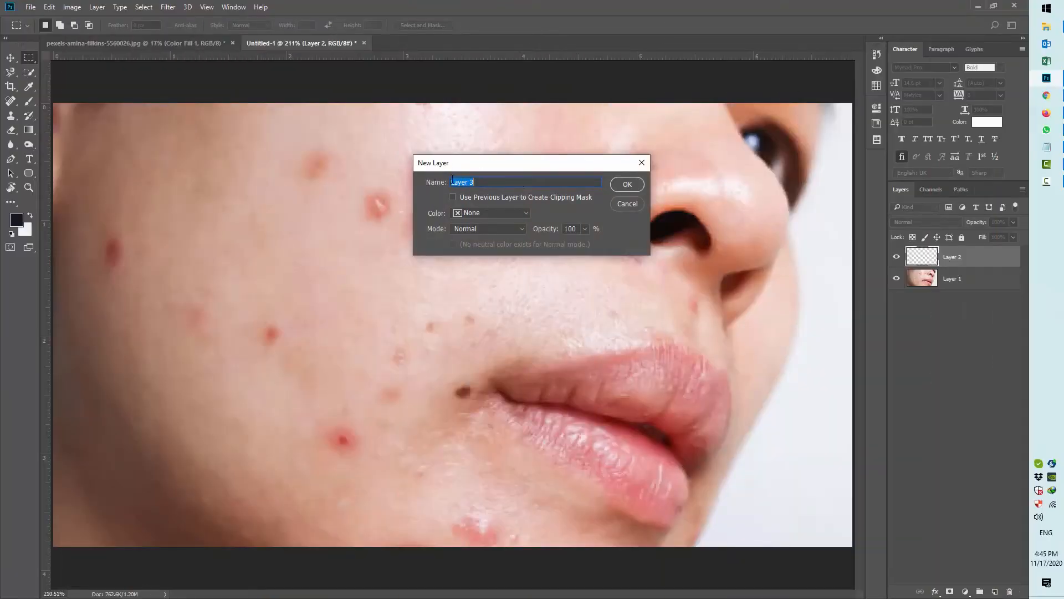
{"action": "left_click_drag", "start_coordinate": [490, 182], "coordinate": [449, 183]}
{"action": "left_click", "coordinate": [634, 208]}
{"action": "left_click", "coordinate": [97, 7]}
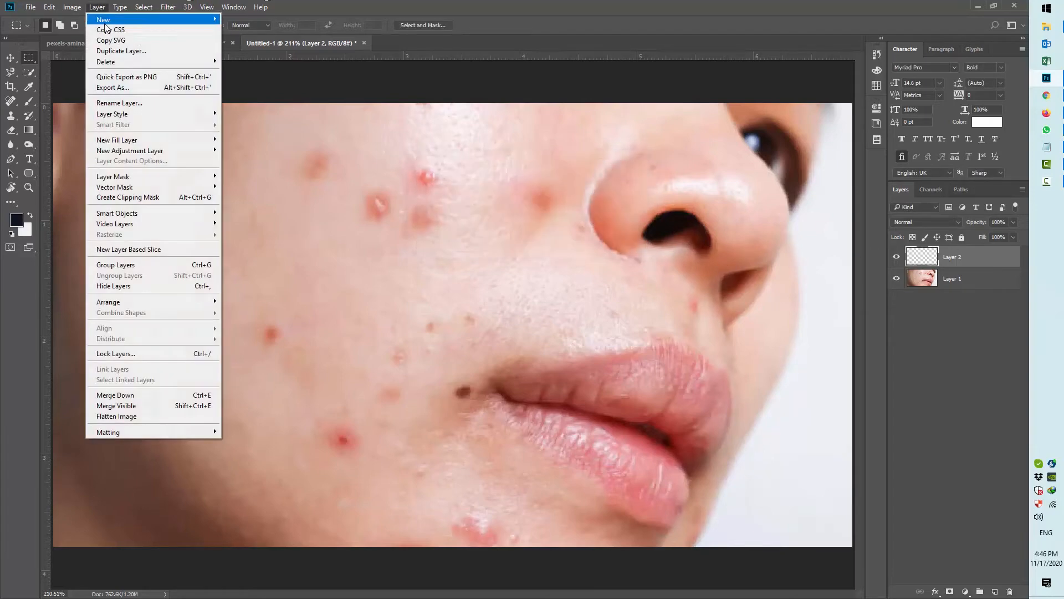
{"action": "left_click", "coordinate": [117, 29]}
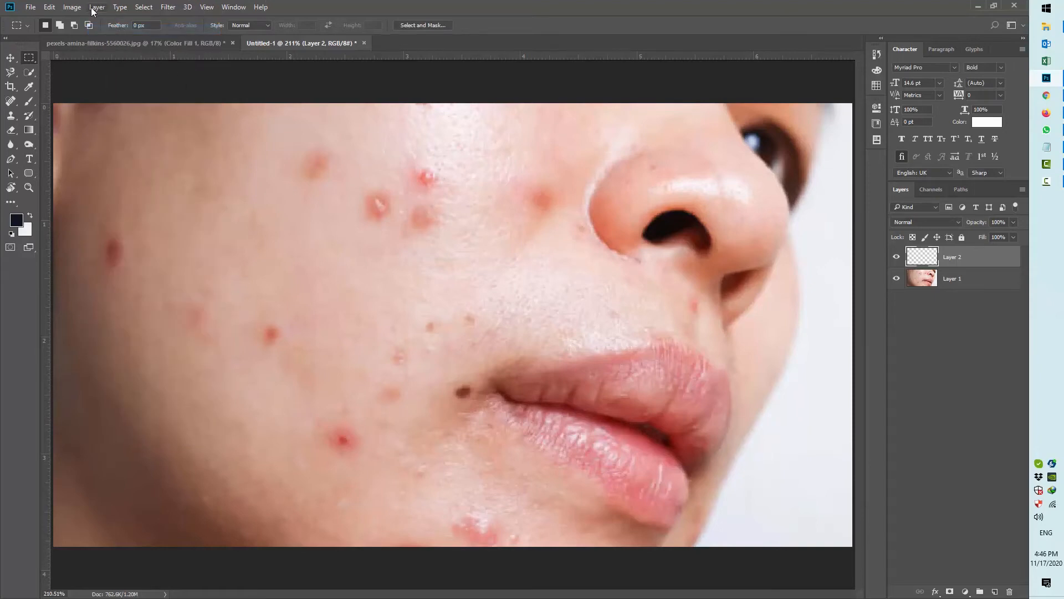
{"action": "left_click", "coordinate": [97, 7]}
{"action": "mouse_move", "coordinate": [107, 22]}
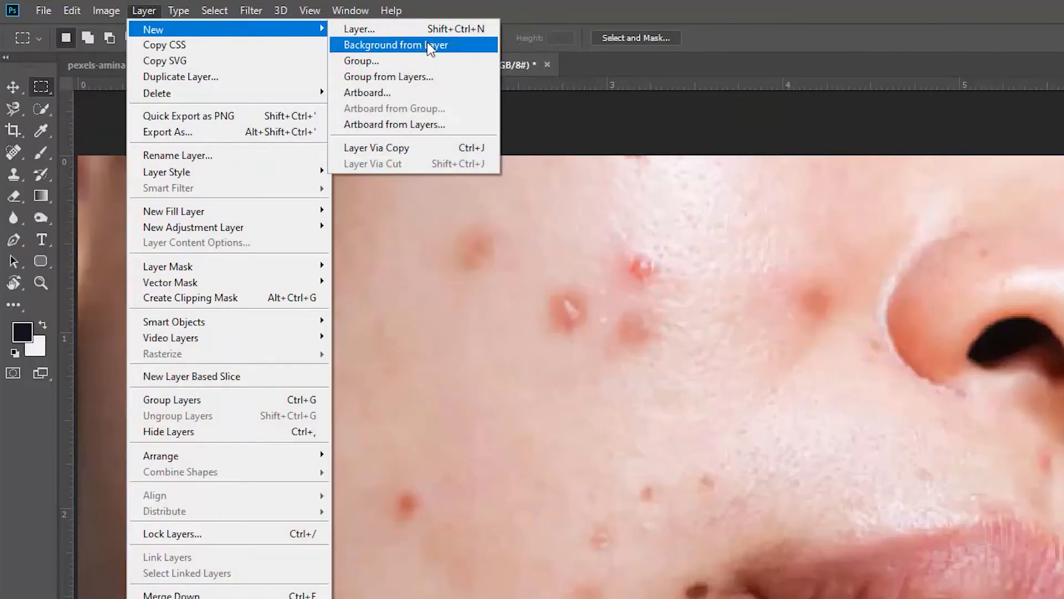
{"action": "left_click", "coordinate": [483, 36]}
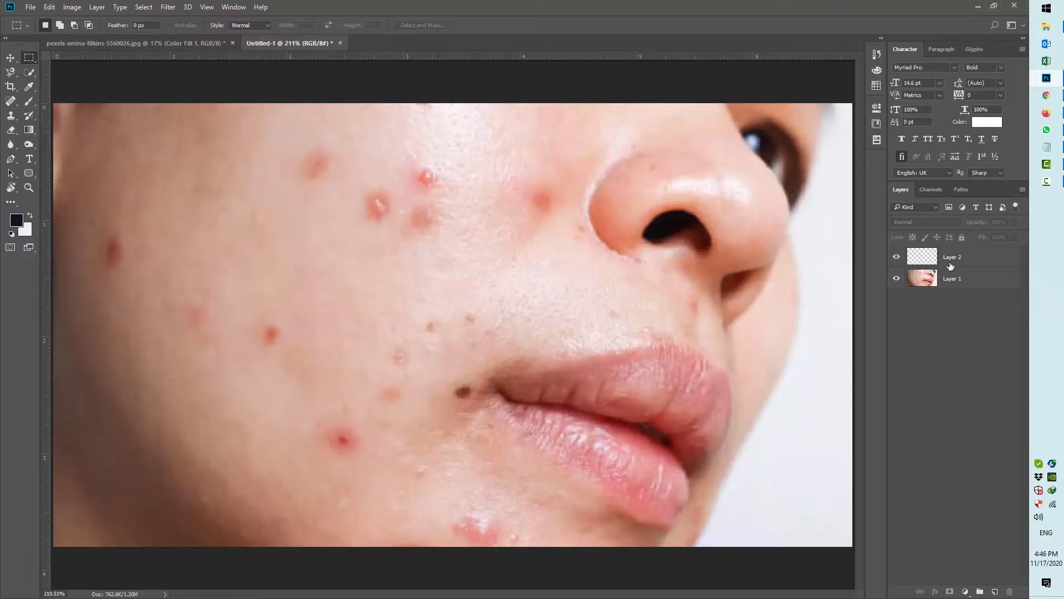
With Layer 2 selected, set up the Spot Healing Brush with size 20 px, hardness 100% and spacing 1%.
{"action": "left_click", "coordinate": [967, 261]}
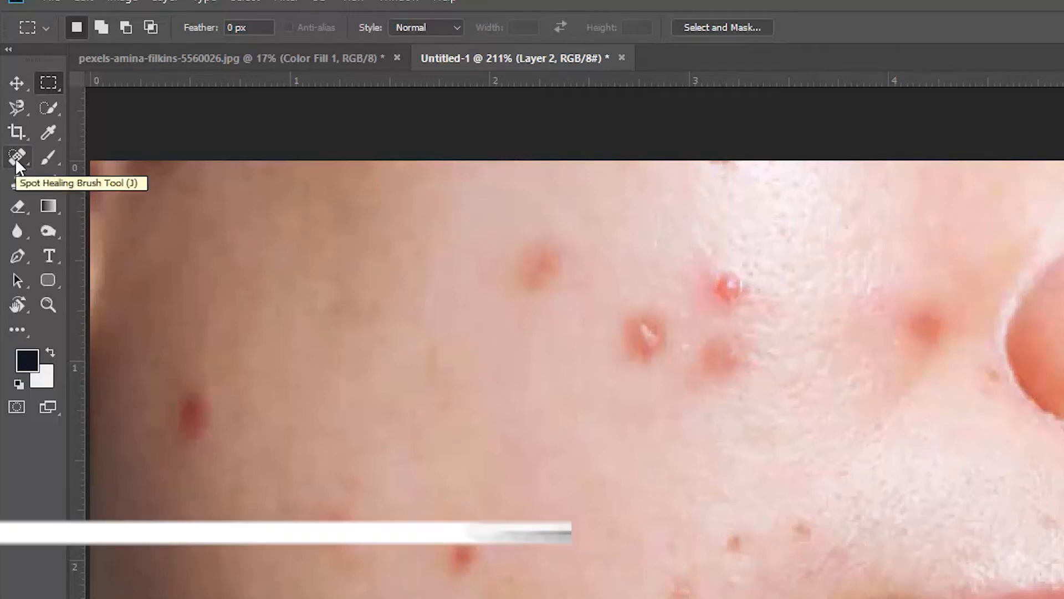
{"action": "left_click", "coordinate": [15, 158]}
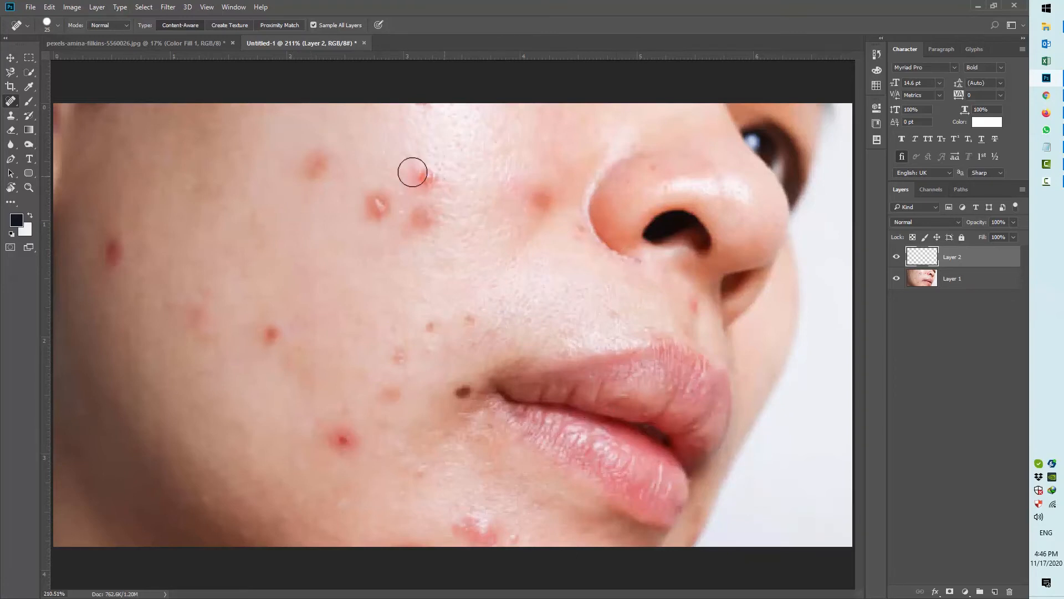
{"action": "right_click", "coordinate": [479, 162]}
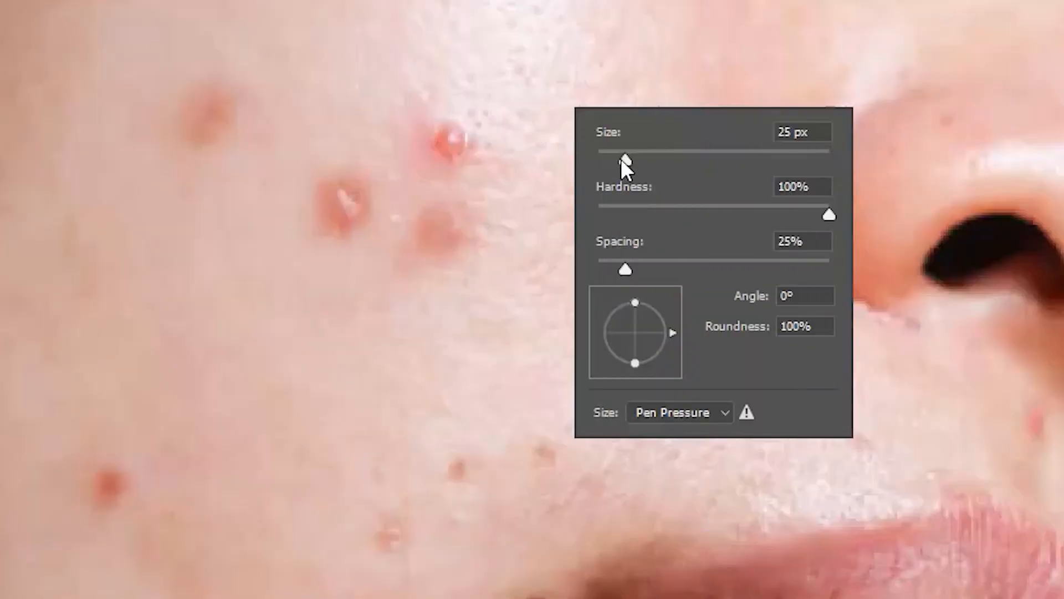
{"action": "left_click_drag", "start_coordinate": [624, 160], "coordinate": [619, 158]}
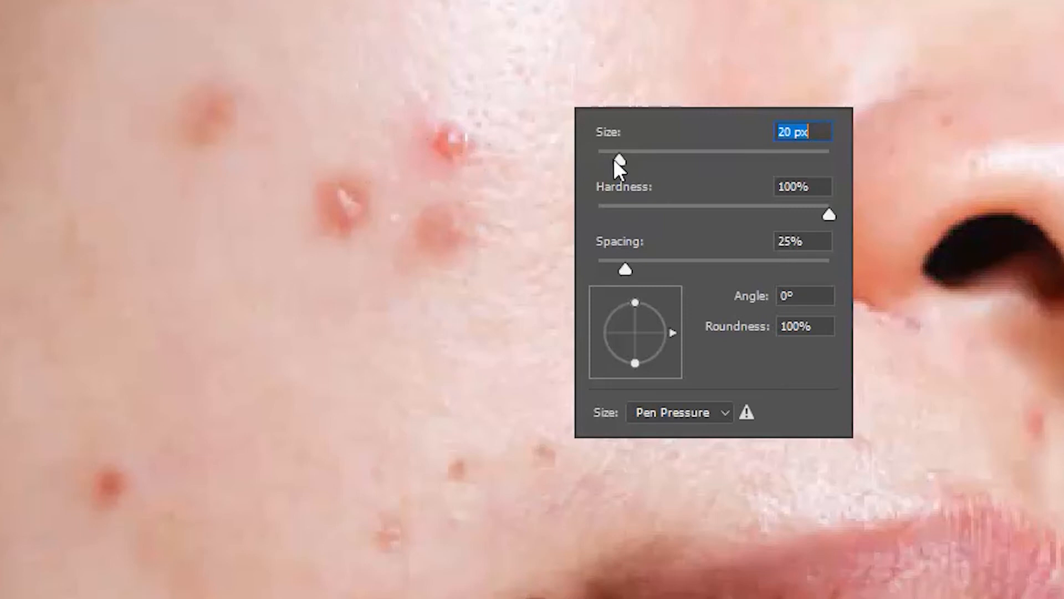
{"action": "left_click", "coordinate": [818, 202]}
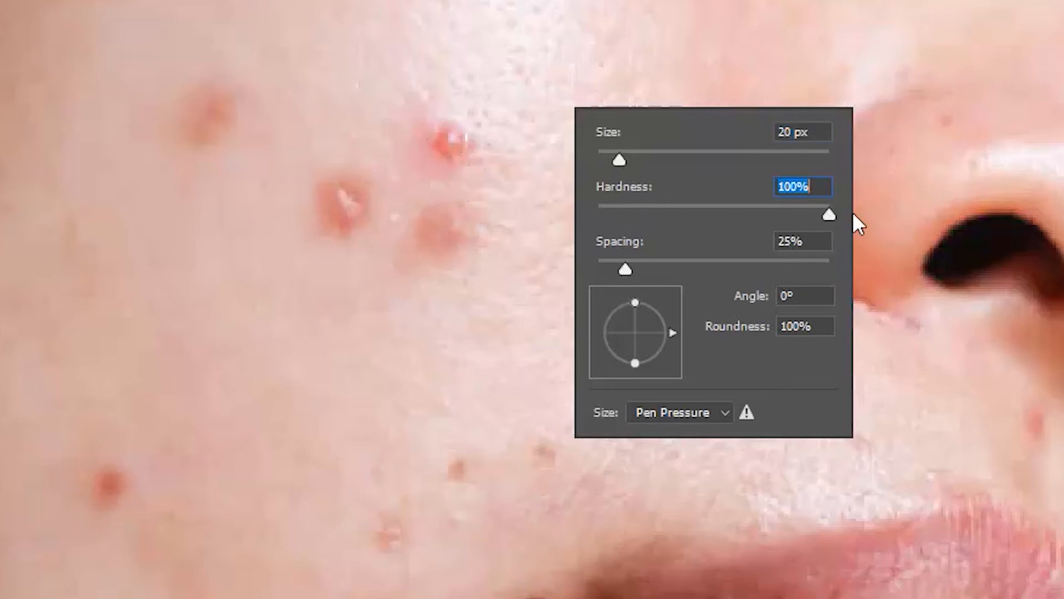
{"action": "left_click_drag", "start_coordinate": [625, 270], "coordinate": [596, 270]}
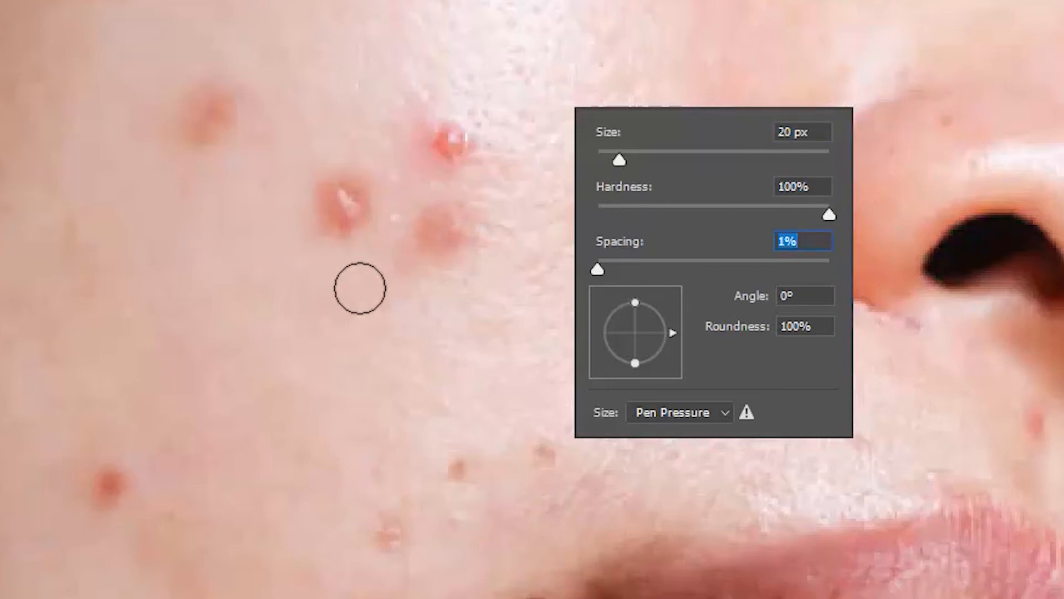
{"action": "key", "text": "Return"}
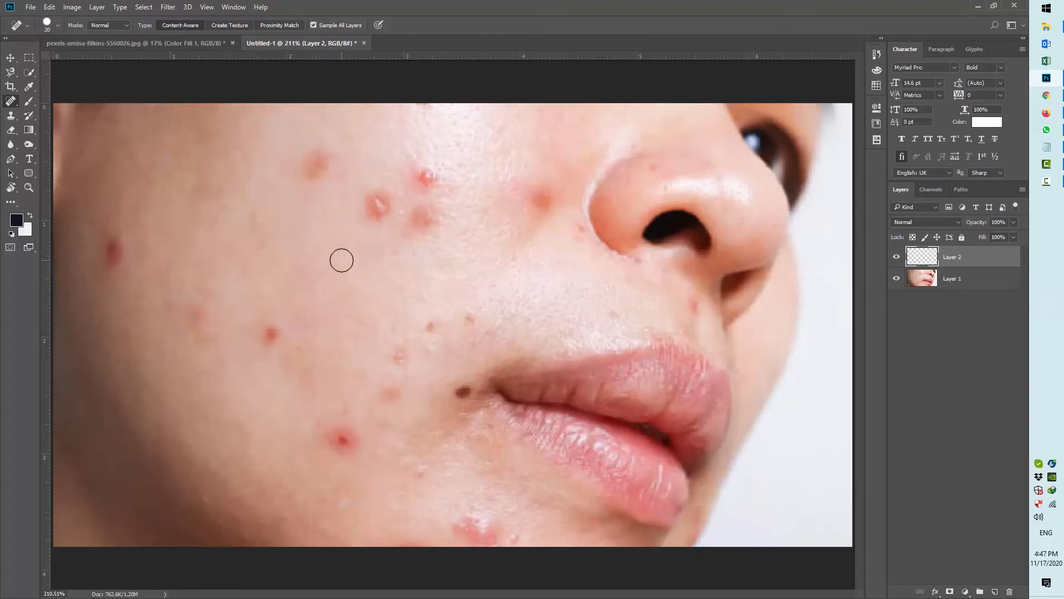
Heal the dark red spot near the ear and the cluster of pimples on the upper cheek with the Spot Healing Brush.
{"action": "left_click_drag", "start_coordinate": [109, 241], "coordinate": [119, 251]}
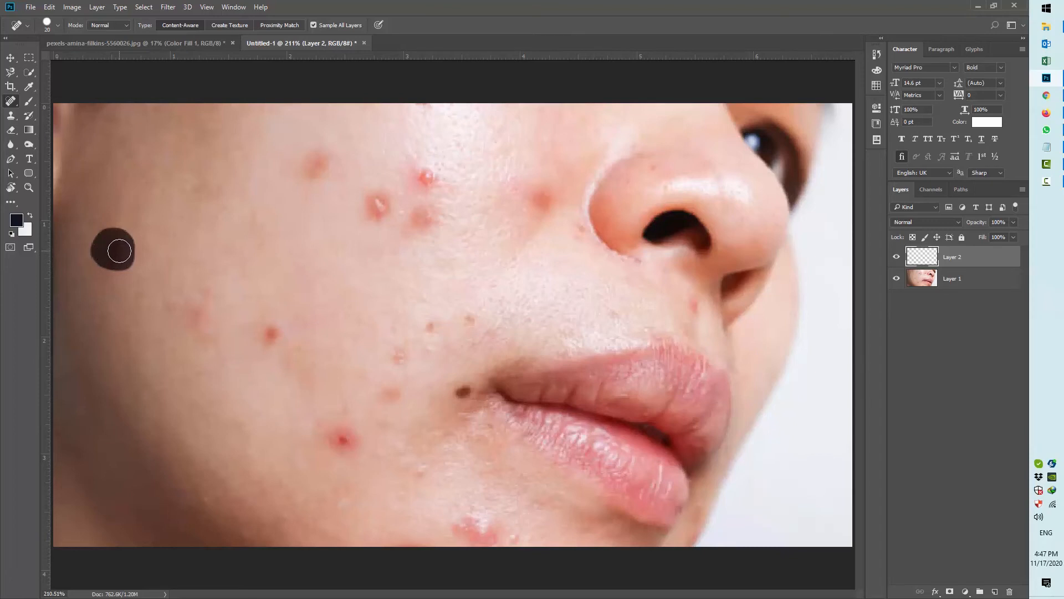
{"action": "left_click_drag", "start_coordinate": [119, 252], "coordinate": [119, 251]}
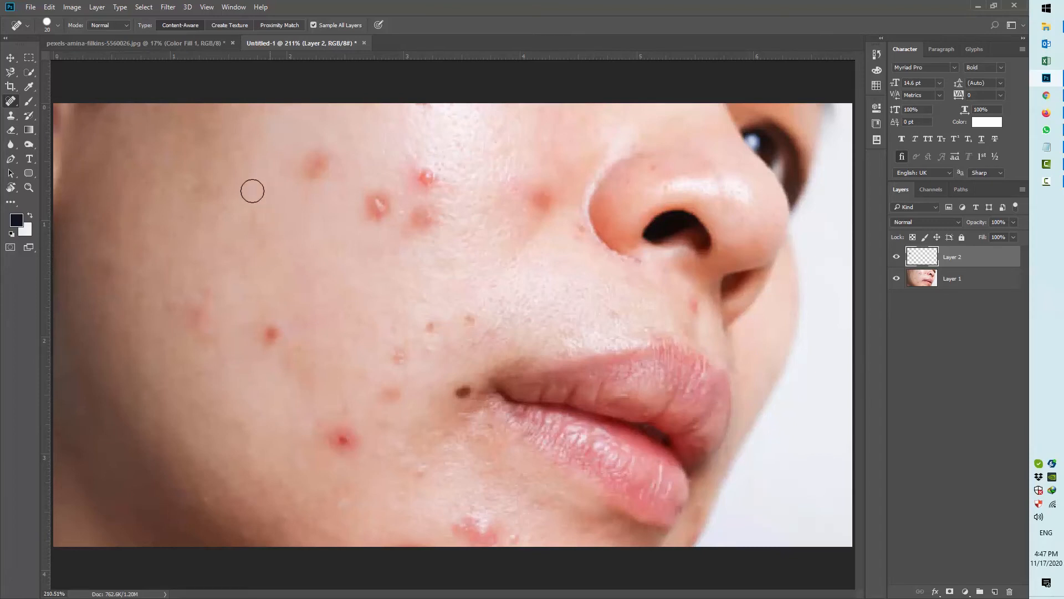
{"action": "mouse_move", "coordinate": [308, 164]}
{"action": "left_mouse_down"}
{"action": "mouse_move", "coordinate": [306, 184]}
{"action": "mouse_move", "coordinate": [318, 162]}
{"action": "left_mouse_up"}
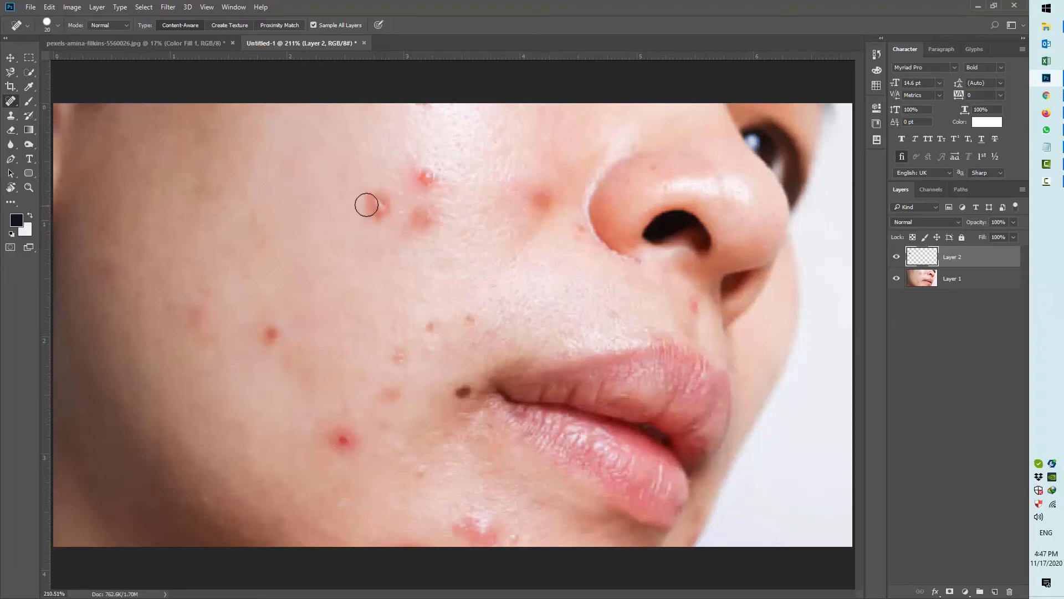
{"action": "mouse_move", "coordinate": [367, 205]}
{"action": "left_mouse_down"}
{"action": "mouse_move", "coordinate": [387, 218]}
{"action": "mouse_move", "coordinate": [367, 196]}
{"action": "left_mouse_up"}
{"action": "mouse_move", "coordinate": [419, 208]}
{"action": "left_mouse_down"}
{"action": "mouse_move", "coordinate": [441, 193]}
{"action": "mouse_move", "coordinate": [436, 171]}
{"action": "mouse_move", "coordinate": [443, 205]}
{"action": "left_mouse_up"}
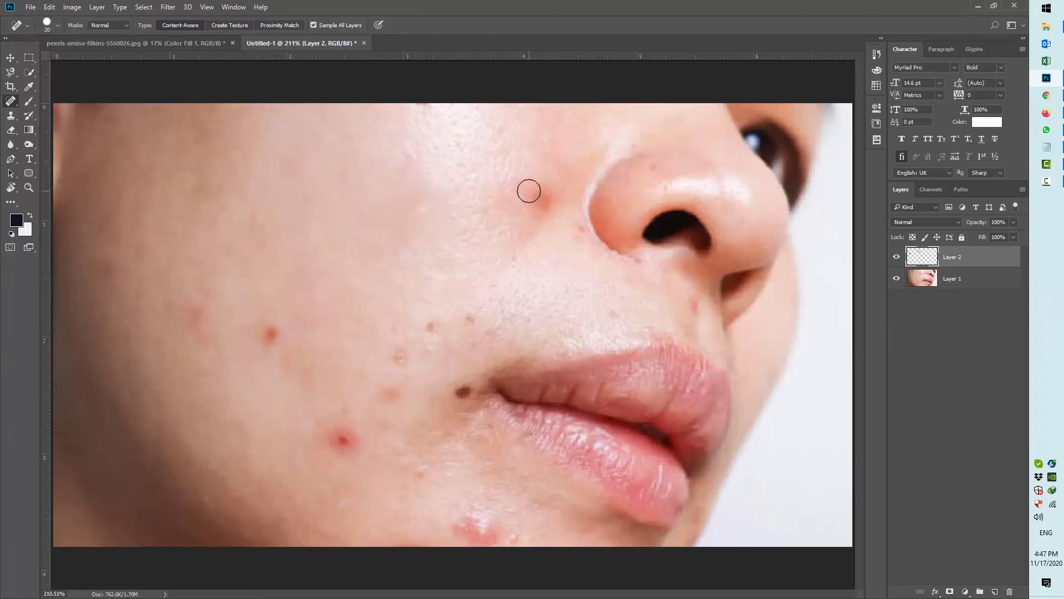
Heal the red blemishes beside the nostril and the one between the nose and upper lip.
{"action": "mouse_move", "coordinate": [527, 189]}
{"action": "left_mouse_down"}
{"action": "mouse_move", "coordinate": [548, 214]}
{"action": "mouse_move", "coordinate": [553, 184]}
{"action": "mouse_move", "coordinate": [538, 204]}
{"action": "left_mouse_up"}
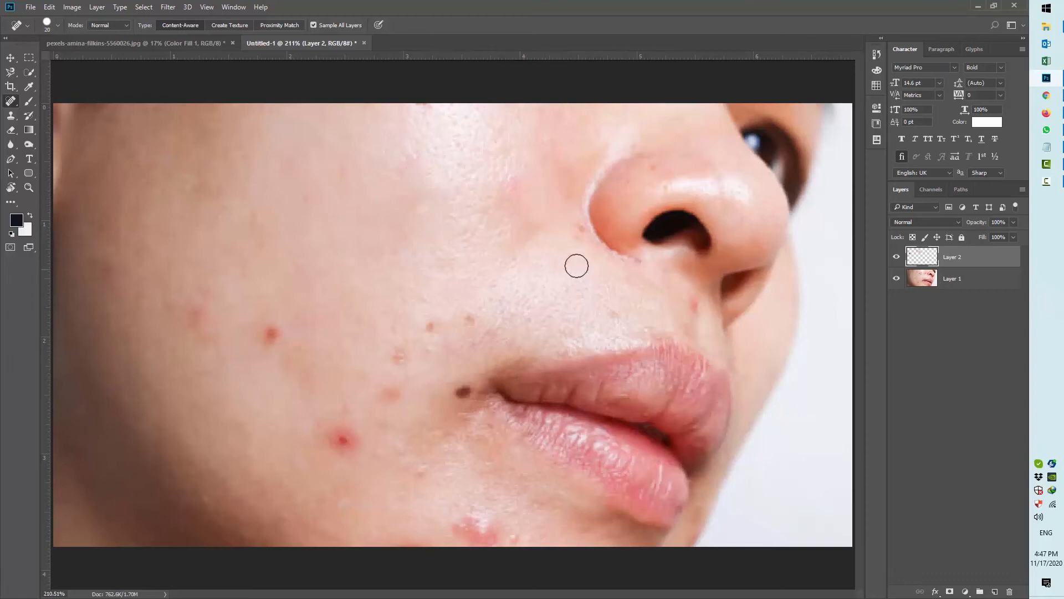
{"action": "left_click_drag", "start_coordinate": [577, 237], "coordinate": [577, 232]}
{"action": "left_click_drag", "start_coordinate": [681, 299], "coordinate": [690, 314]}
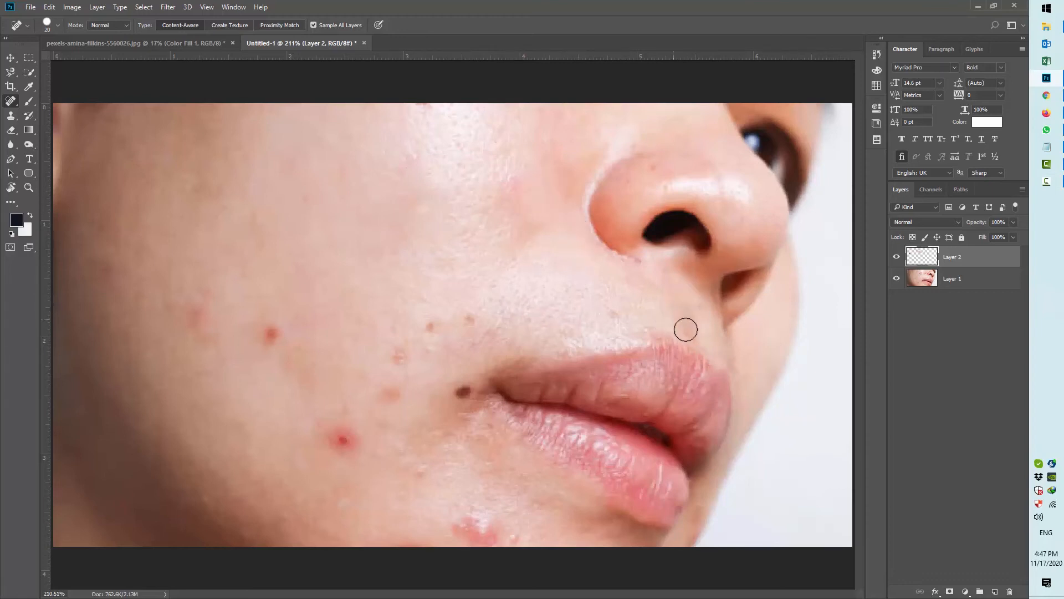
{"action": "left_click", "coordinate": [689, 328]}
Heal the small spots near the mouth corner and the pimples on the lower cheek and chin, keeping the dark mole.
{"action": "mouse_move", "coordinate": [464, 317]}
{"action": "left_mouse_down"}
{"action": "mouse_move", "coordinate": [440, 325]}
{"action": "mouse_move", "coordinate": [394, 339]}
{"action": "mouse_move", "coordinate": [395, 329]}
{"action": "mouse_move", "coordinate": [387, 367]}
{"action": "left_mouse_up"}
{"action": "left_click_drag", "start_coordinate": [391, 396], "coordinate": [386, 394]}
{"action": "left_click_drag", "start_coordinate": [335, 435], "coordinate": [350, 433]}
{"action": "left_click_drag", "start_coordinate": [252, 340], "coordinate": [272, 339]}
{"action": "mouse_move", "coordinate": [470, 519]}
{"action": "left_mouse_down"}
{"action": "mouse_move", "coordinate": [466, 546]}
{"action": "mouse_move", "coordinate": [510, 540]}
{"action": "mouse_move", "coordinate": [474, 524]}
{"action": "left_mouse_up"}
{"action": "left_click_drag", "start_coordinate": [417, 464], "coordinate": [421, 477]}
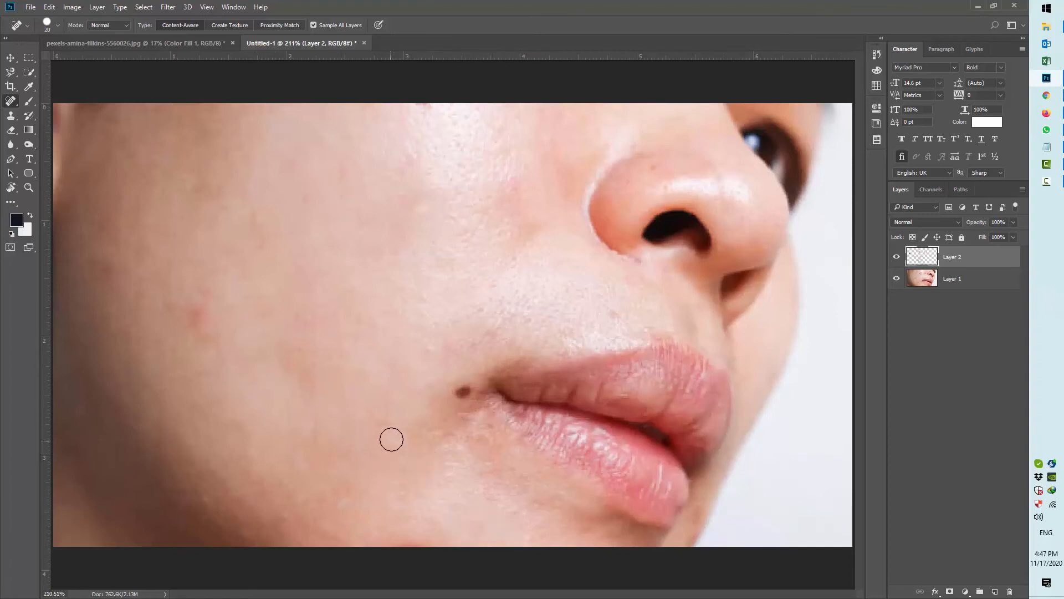
{"action": "left_click_drag", "start_coordinate": [532, 499], "coordinate": [551, 507]}
Heal the faint red patch on the outer cheek and touch up the leftover redness on the cheek beside the nose.
{"action": "left_click_drag", "start_coordinate": [194, 312], "coordinate": [200, 309]}
{"action": "left_click", "coordinate": [202, 291]}
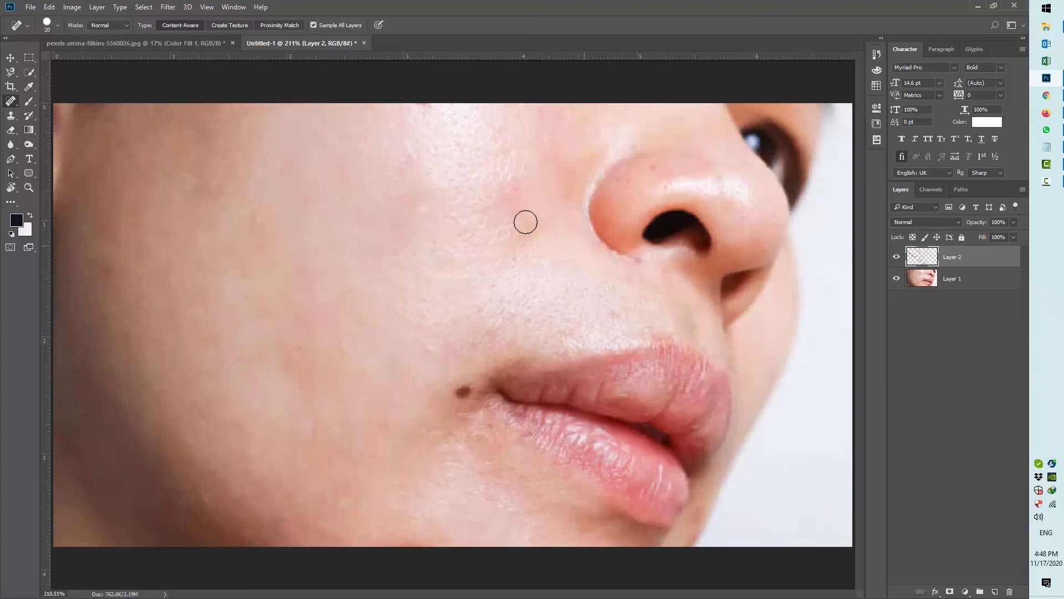
{"action": "left_click", "coordinate": [516, 195]}
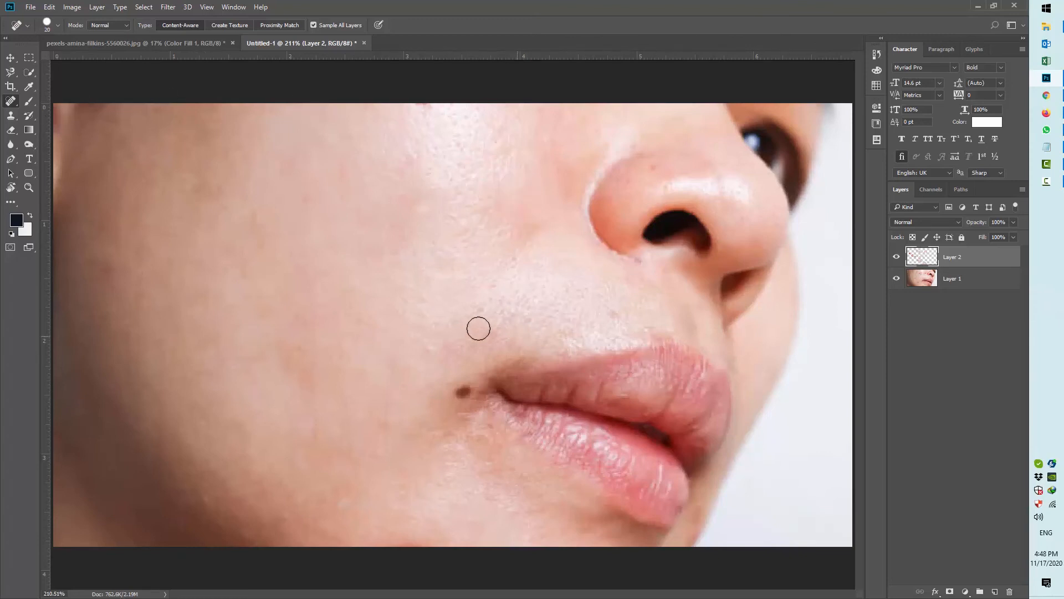
Toggle the visibility of Layer 2 repeatedly to check the healed skin against the original, leaving the layer shown.
{"action": "left_click", "coordinate": [900, 260]}
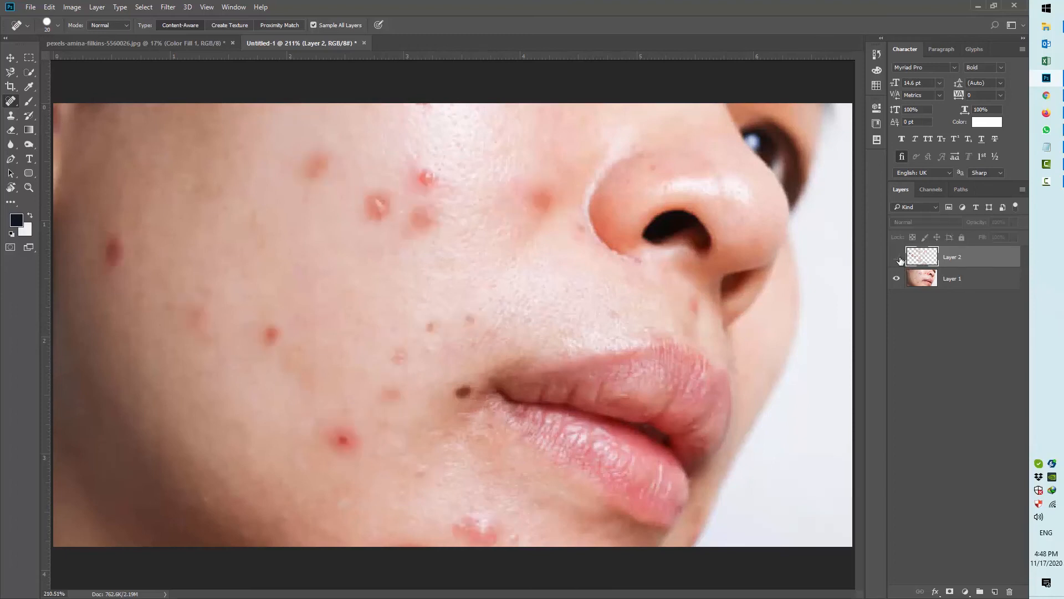
{"action": "left_click", "coordinate": [896, 257]}
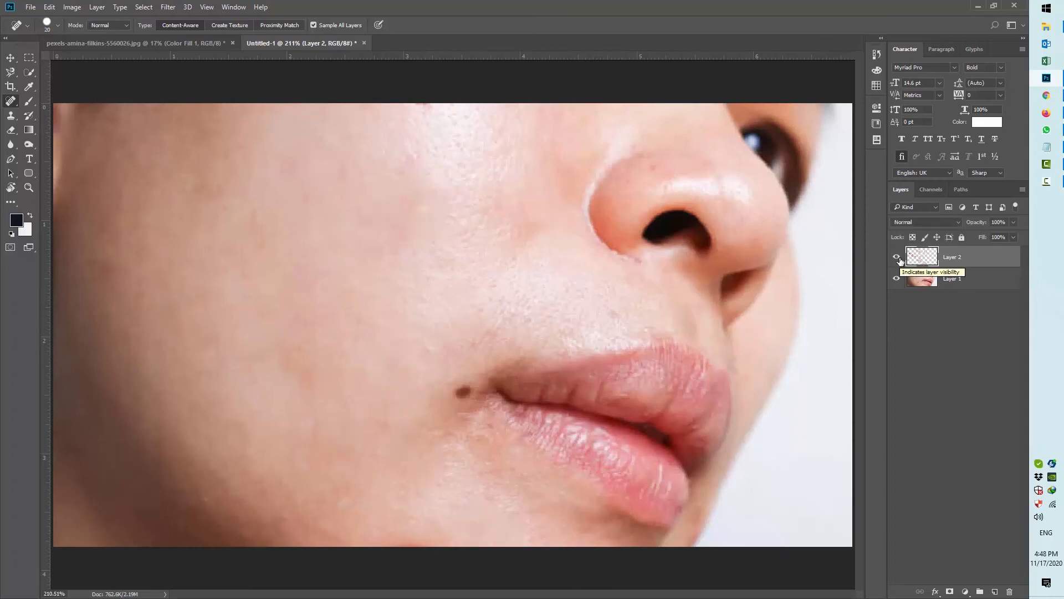
{"action": "left_click", "coordinate": [896, 257]}
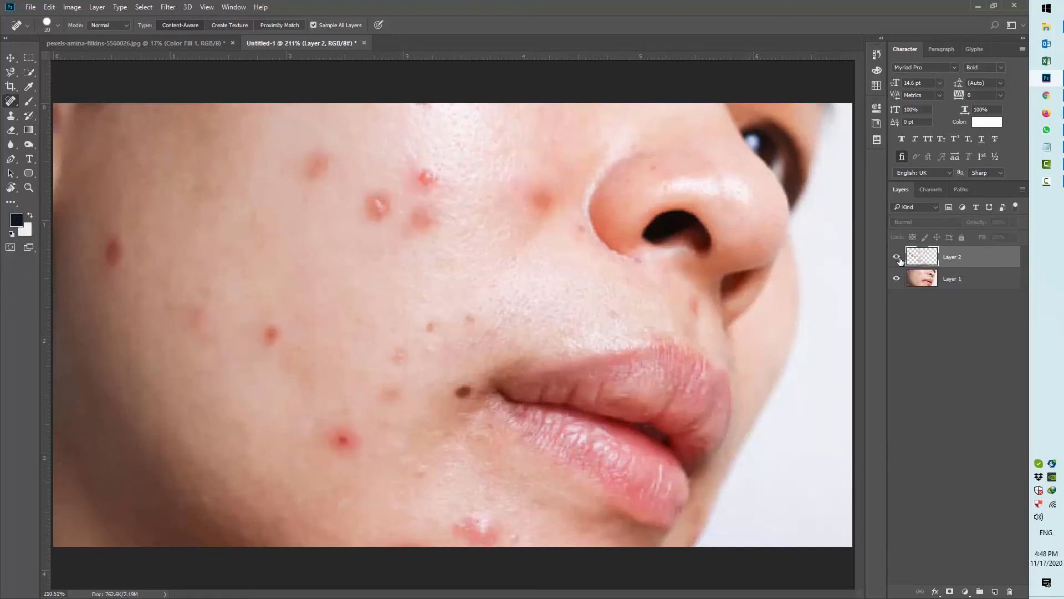
{"action": "left_click", "coordinate": [898, 258]}
{"action": "right_click", "coordinate": [898, 257]}
{"action": "left_click", "coordinate": [898, 257]}
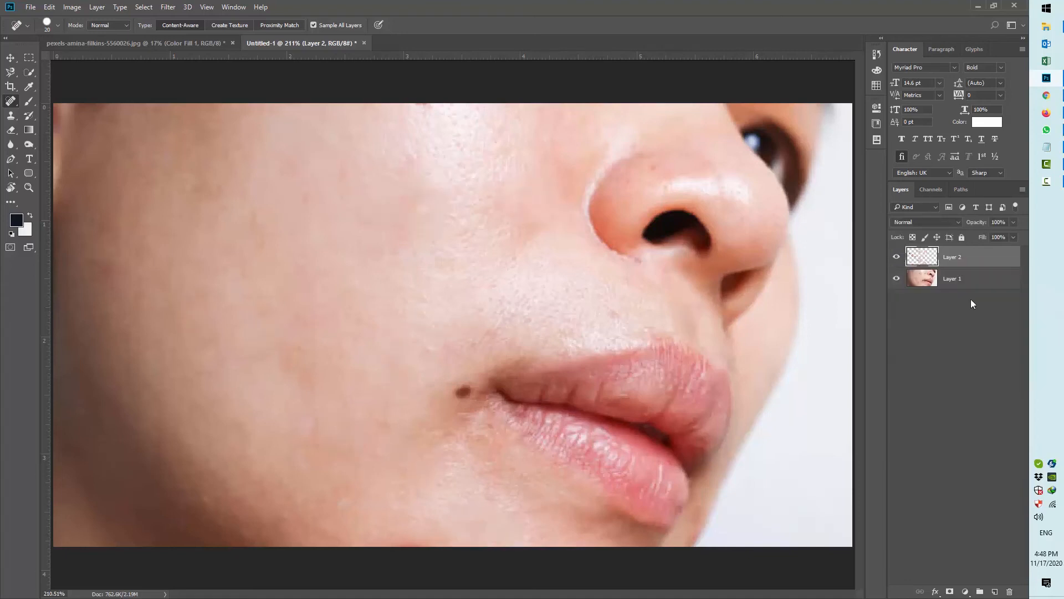